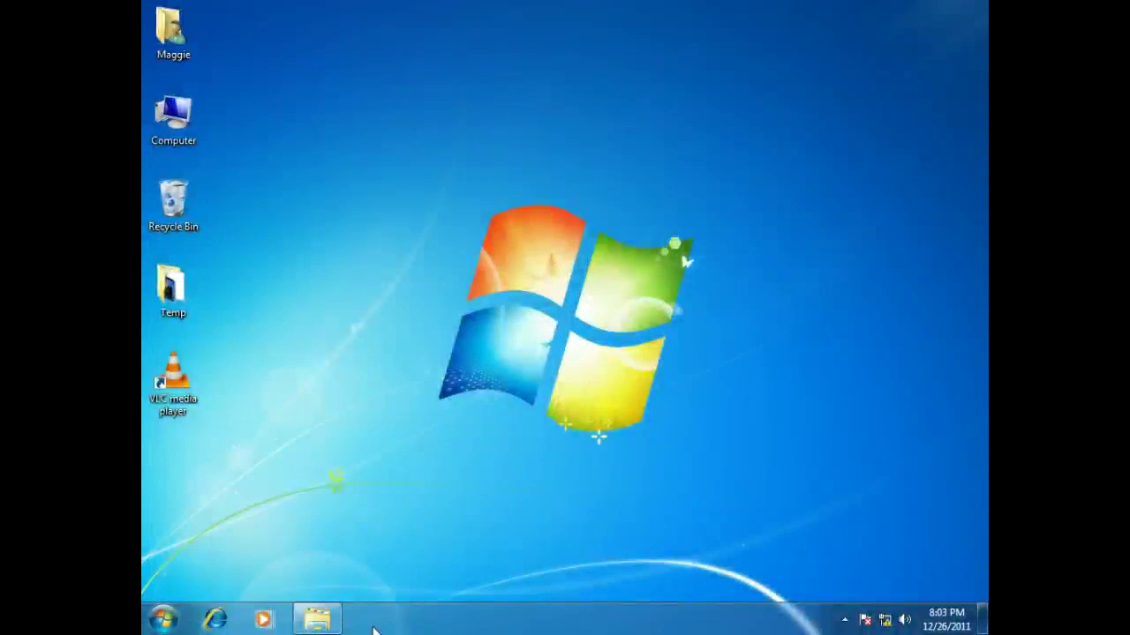
# - Launch AVerCaster Manager and open device 169.254.83.170's web page in Internet Explorer
pyautogui.click(168, 620)
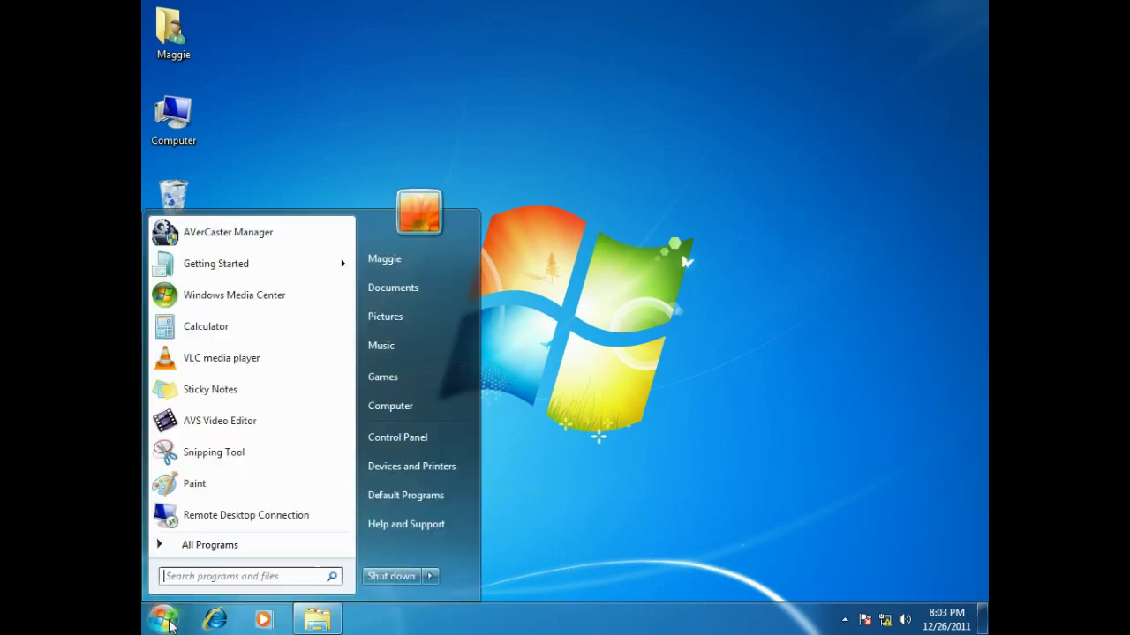
pyautogui.click(311, 242)
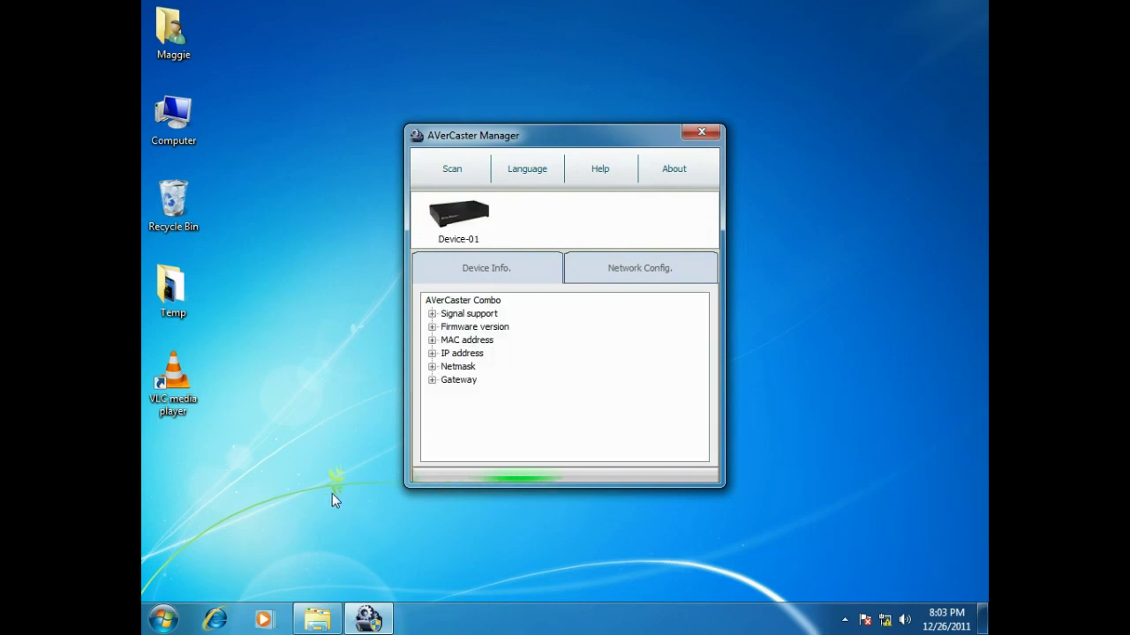
pyautogui.click(433, 354)
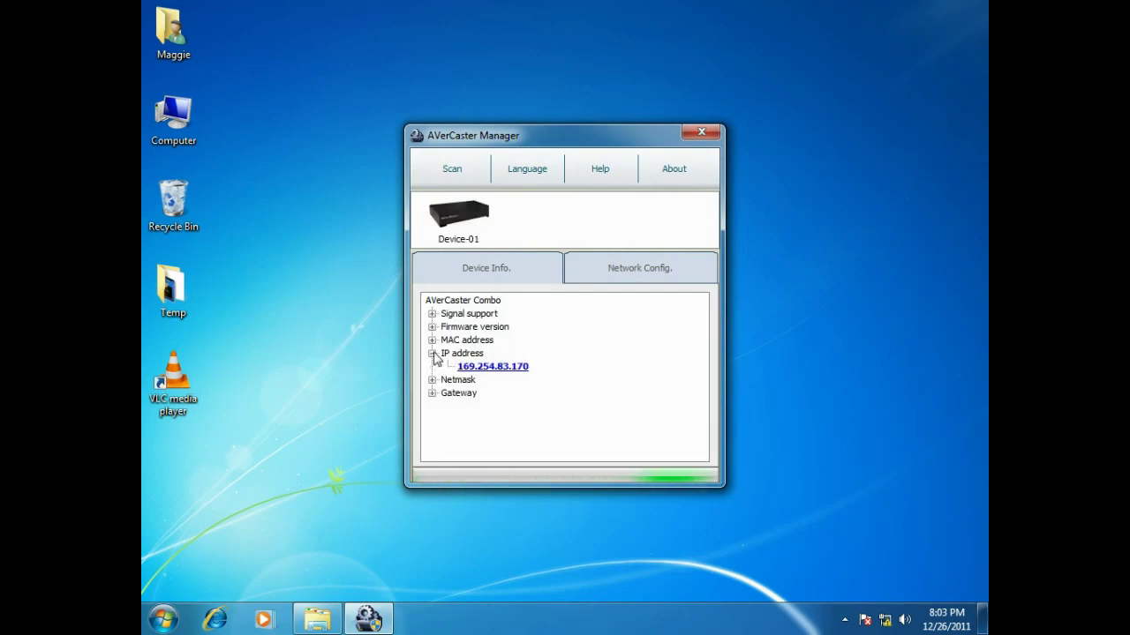
pyautogui.doubleClick(500, 368)
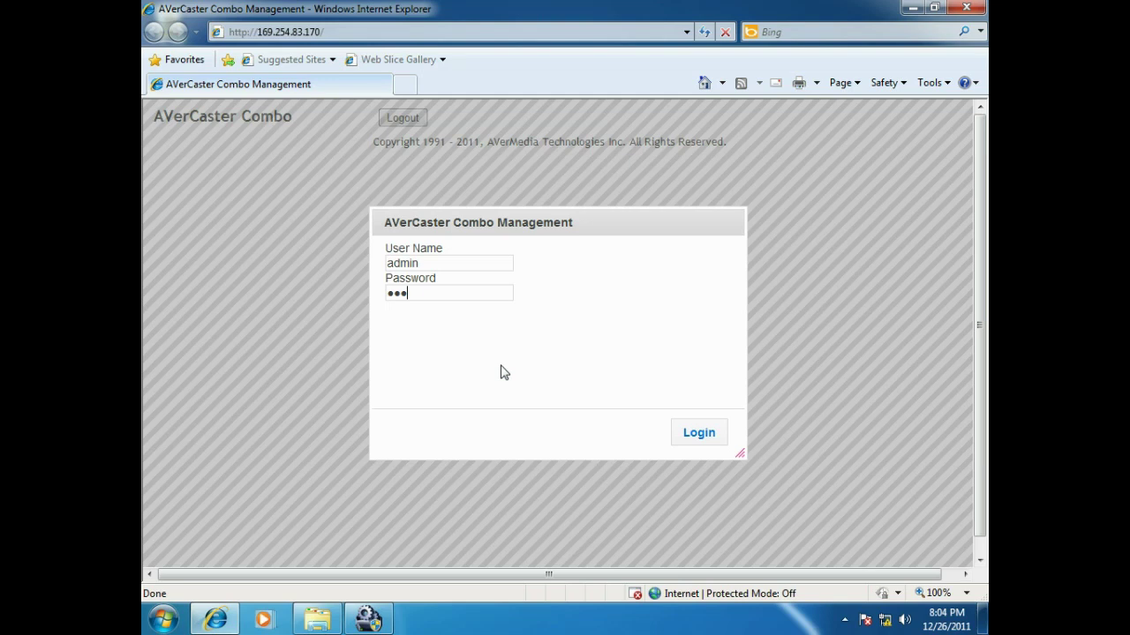
# - Log in to the device, then view the Tuner 1, Tuner 2 and Configuration pages
pyautogui.click(720, 443)
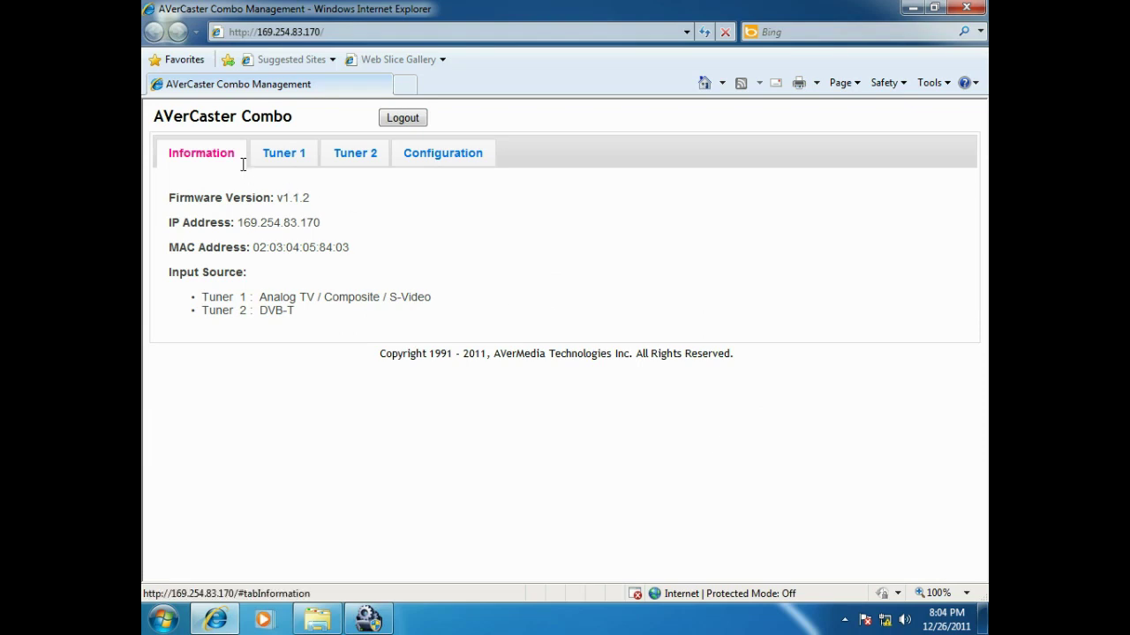
pyautogui.click(313, 165)
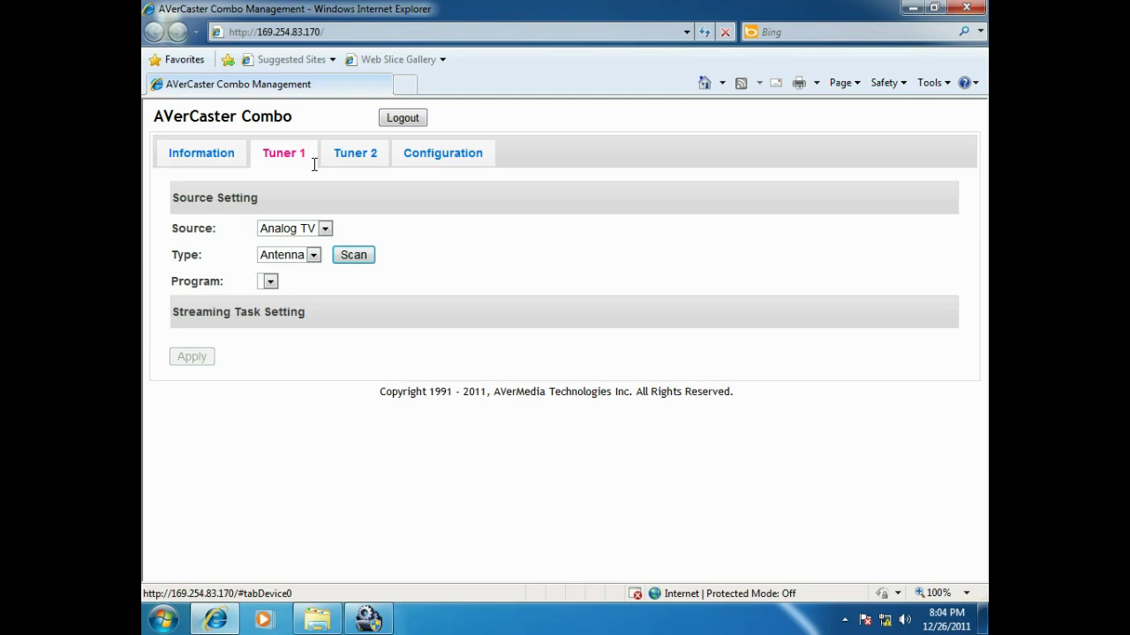
pyautogui.click(325, 166)
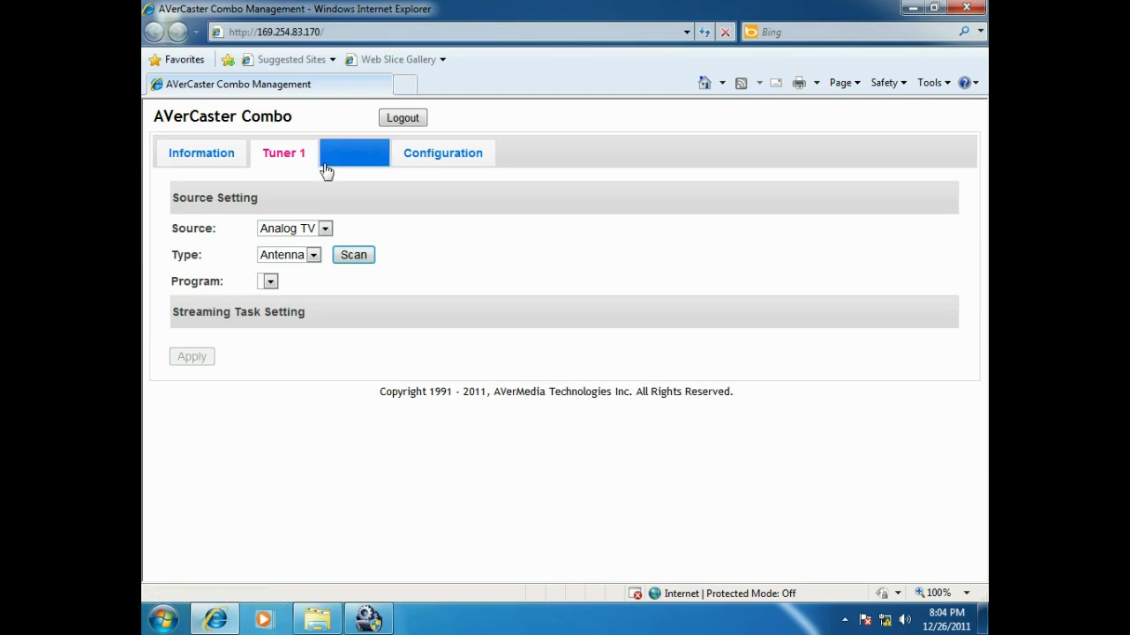
pyautogui.click(387, 166)
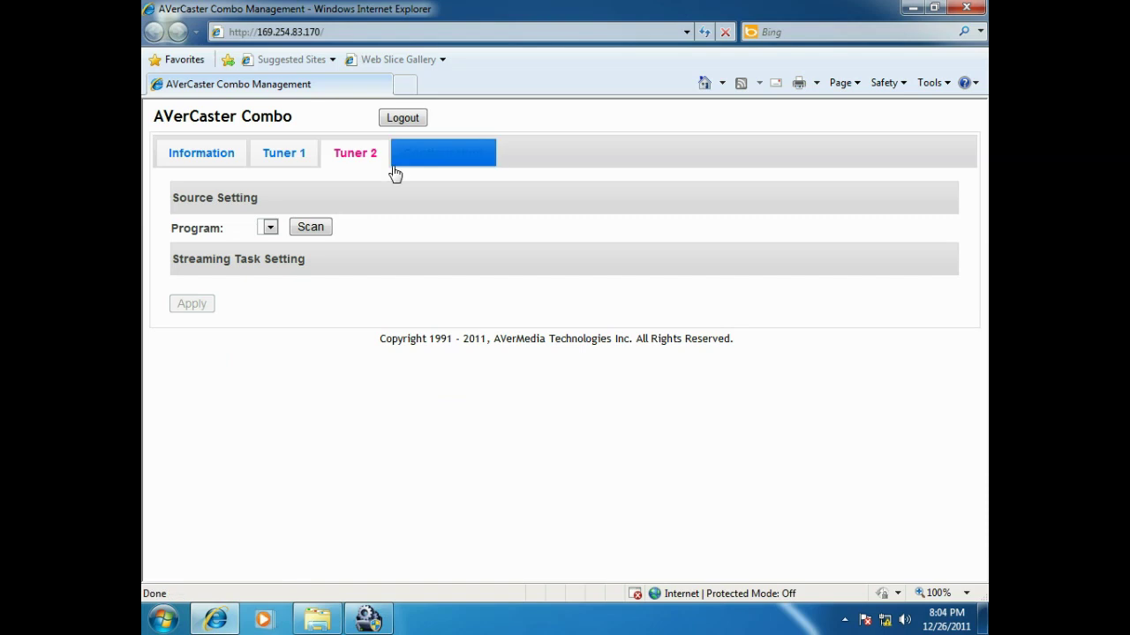
pyautogui.click(489, 159)
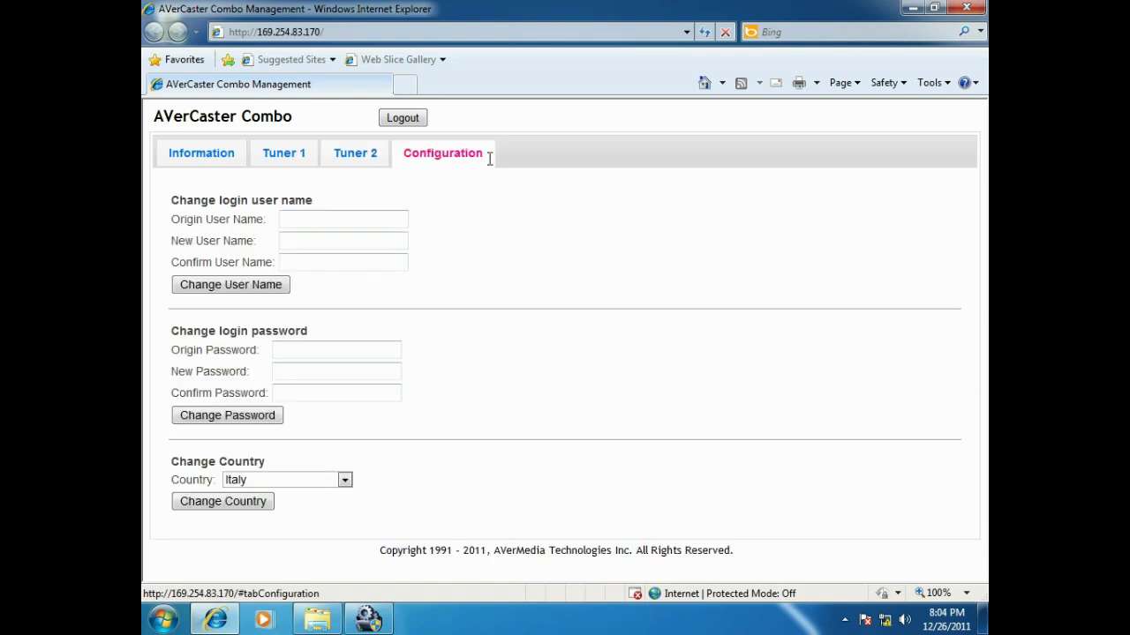
# - Scan Tuner 2 to list M6, W9, NT1, PARIS PREMIERE and ARTE HD
pyautogui.click(386, 168)
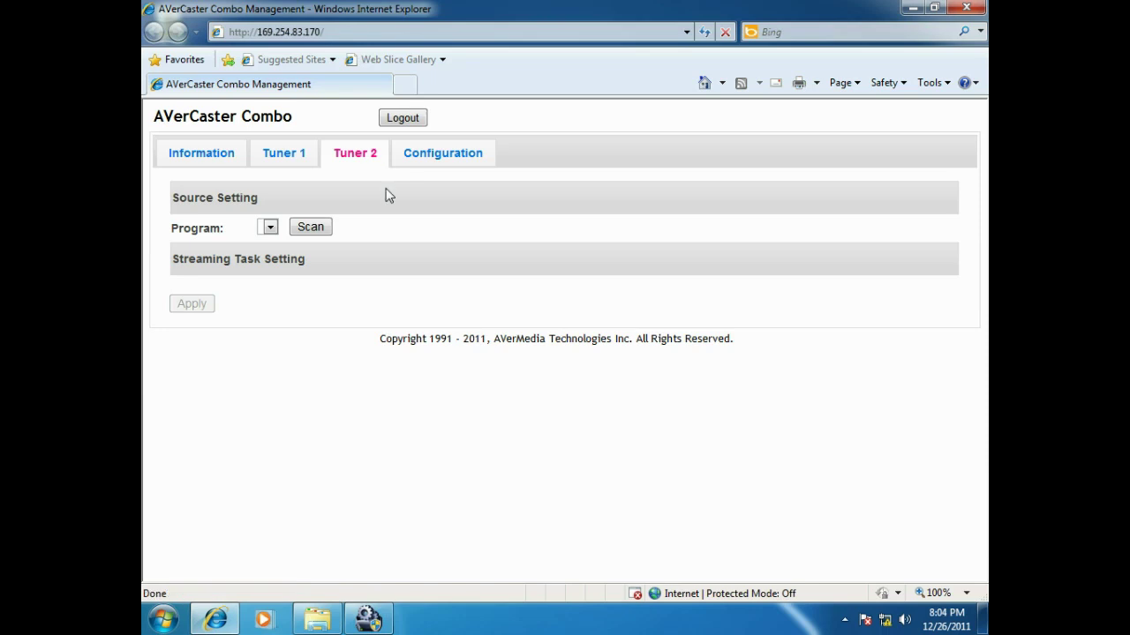
pyautogui.click(310, 228)
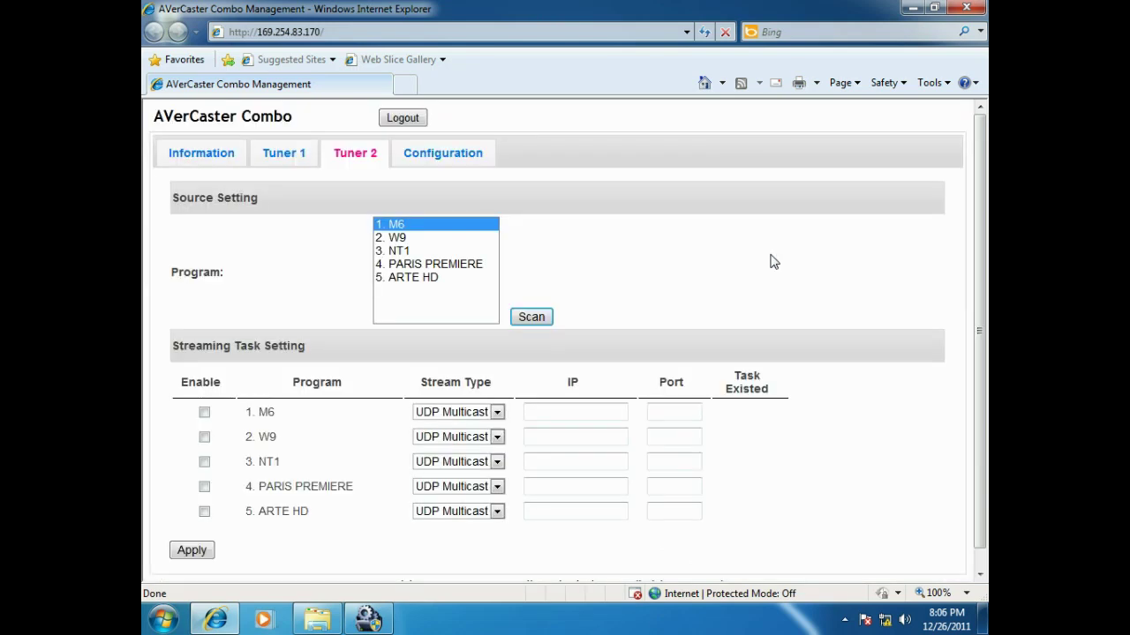
pyautogui.click(496, 413)
# - Keep UDP Multicast for M6 with destination 234.0.0.2, port 1234
pyautogui.click(496, 412)
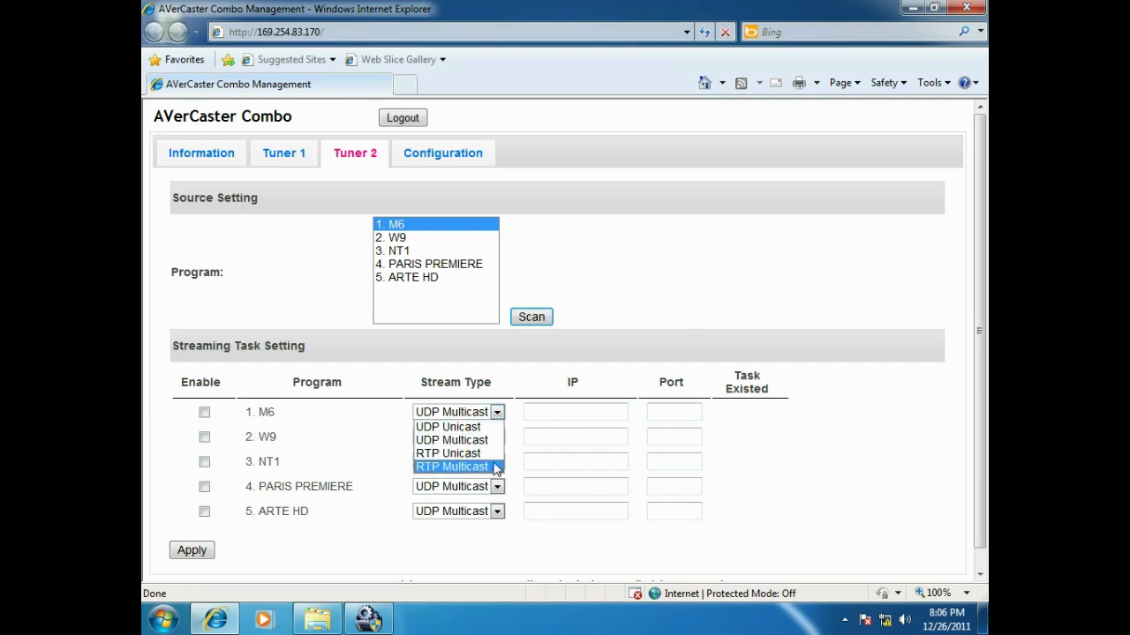
pyautogui.click(493, 440)
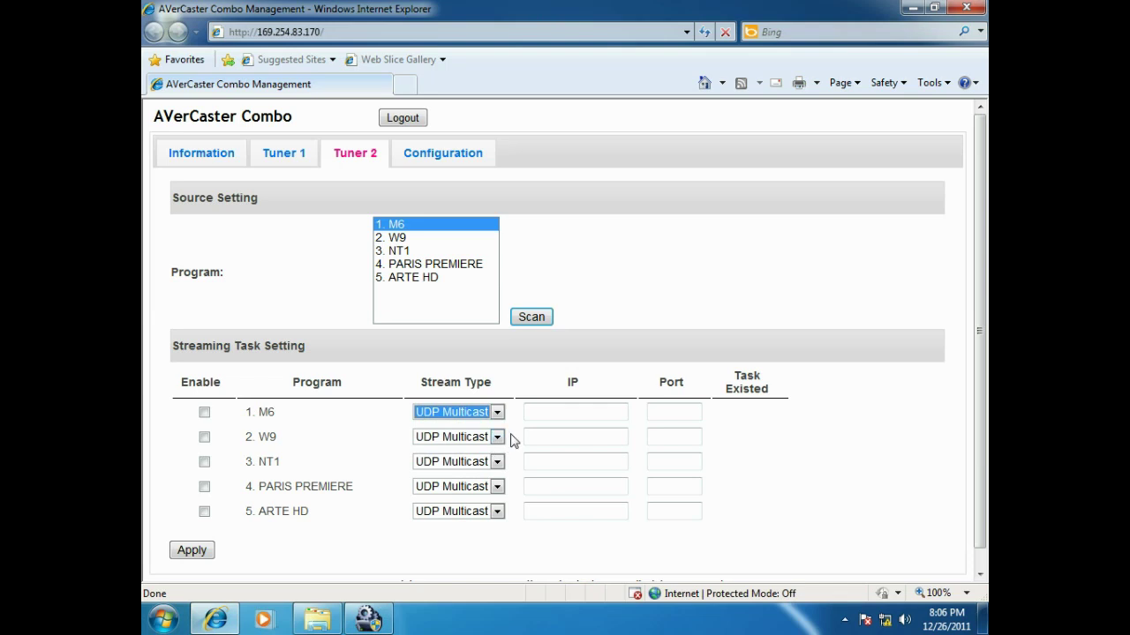
pyautogui.click(498, 412)
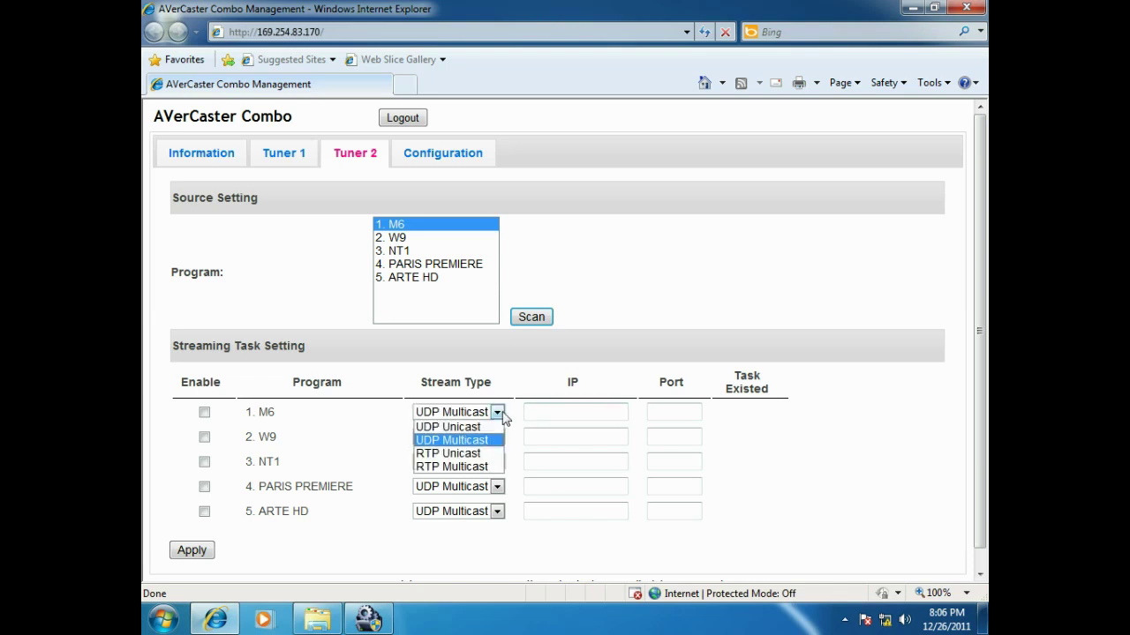
pyautogui.click(552, 411)
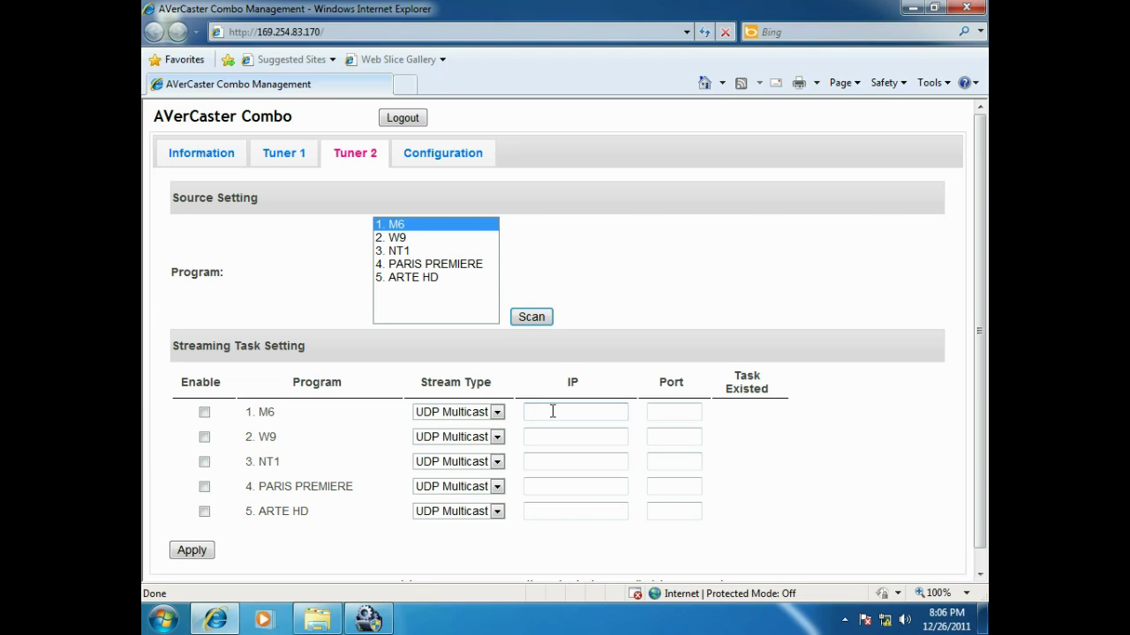
pyautogui.write('234.0')
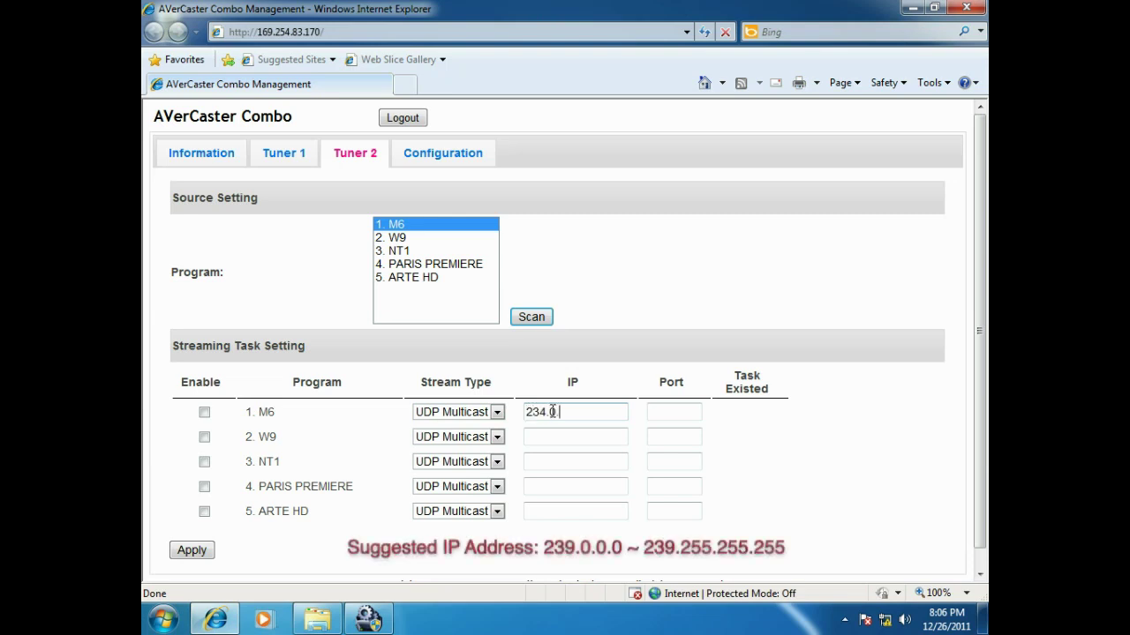
pyautogui.write('.0.2')
pyautogui.press('Tab')
pyautogui.write('1234')
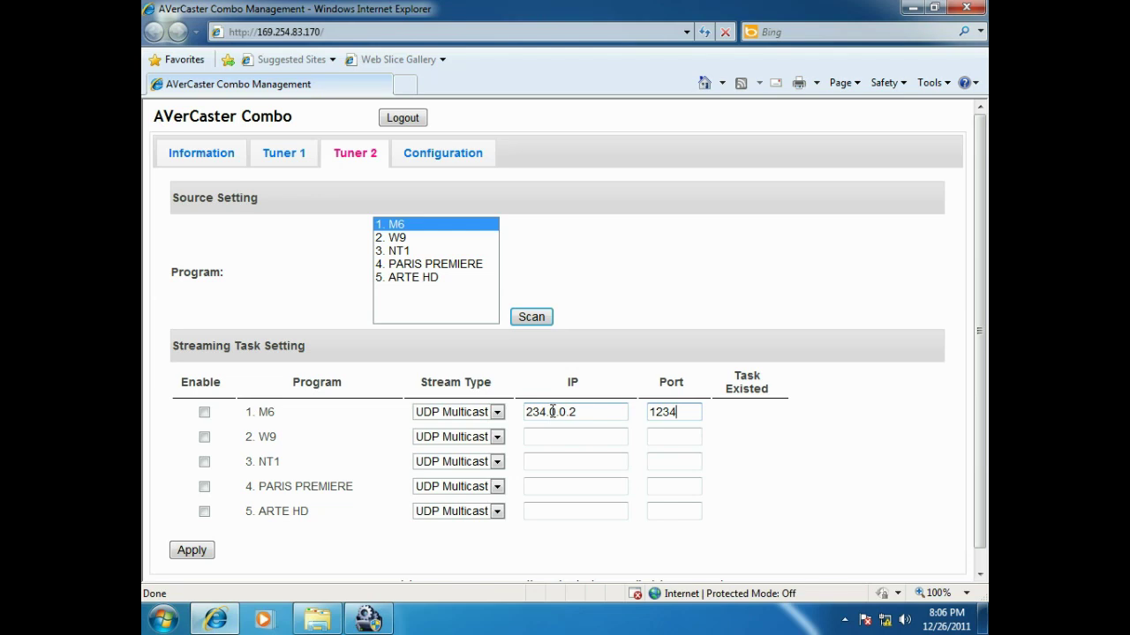
# - Enable the M6 streaming task, apply it and dismiss the confirmation
pyautogui.click(206, 415)
pyautogui.click(209, 552)
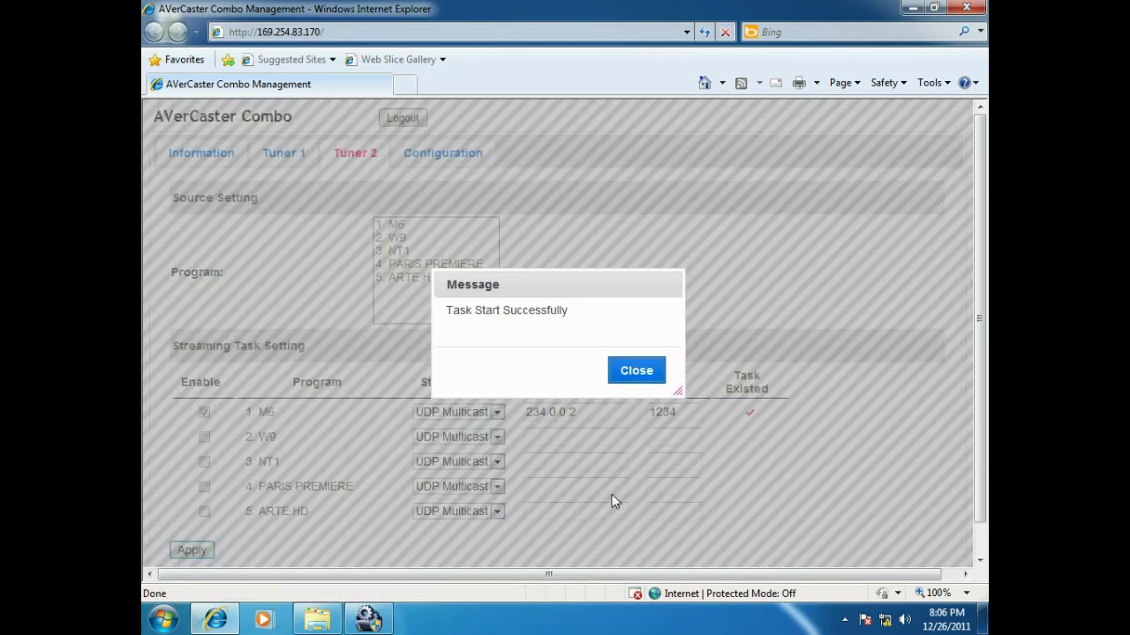
pyautogui.click(658, 385)
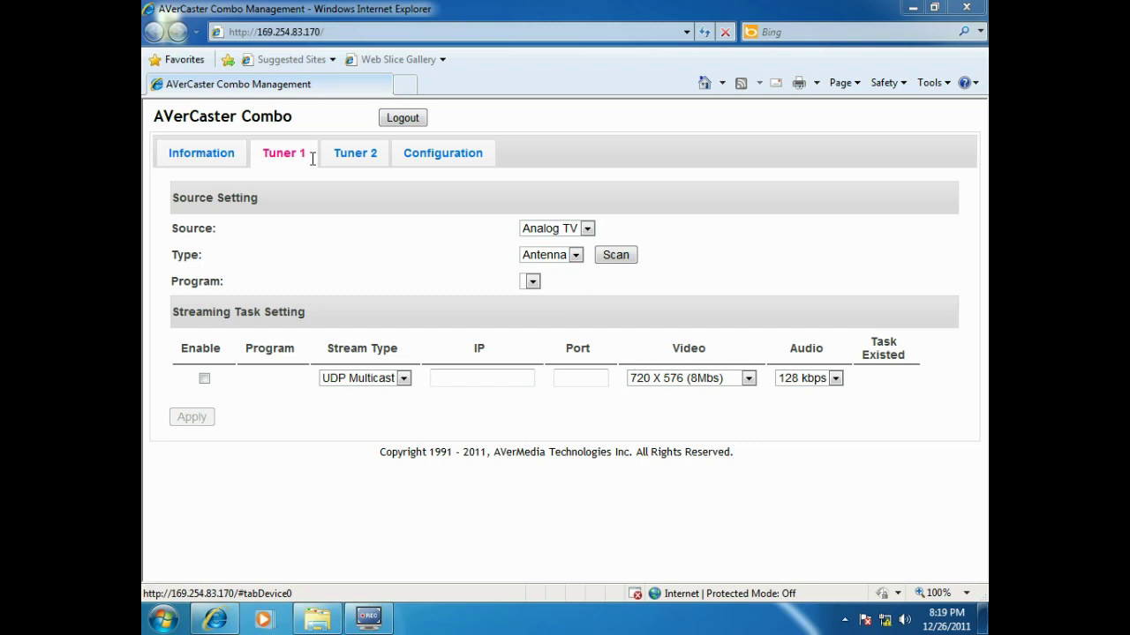
# - Check Tuner 1's source, signal and stream type options, leaving Analog TV, Antenna, UDP Multicast
pyautogui.click(587, 230)
pyautogui.click(590, 247)
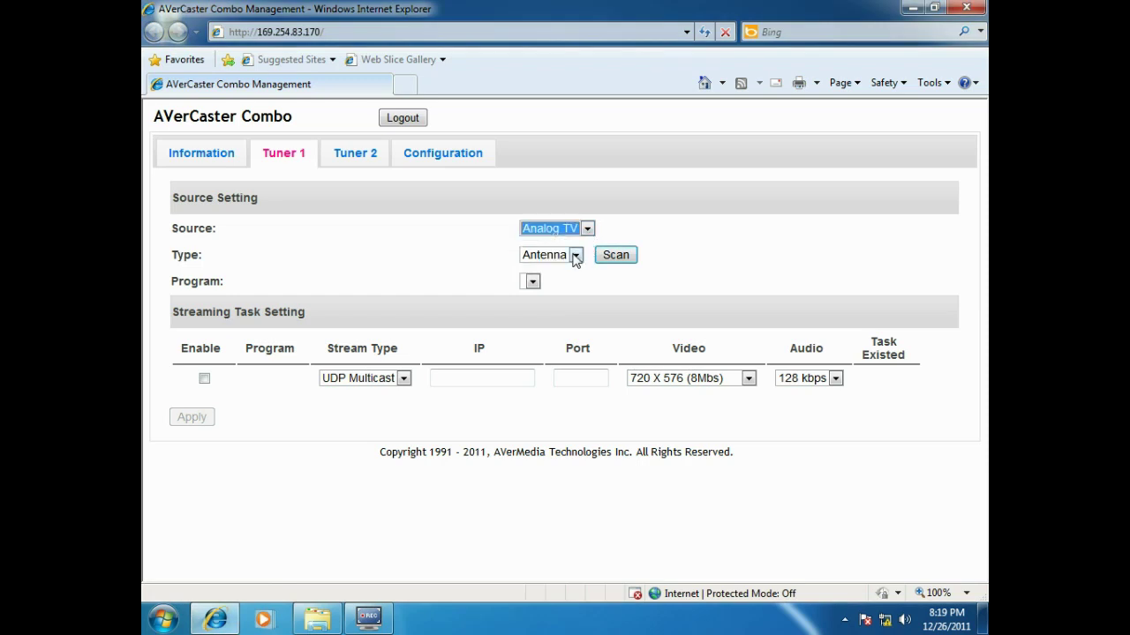
pyautogui.click(574, 256)
pyautogui.click(572, 269)
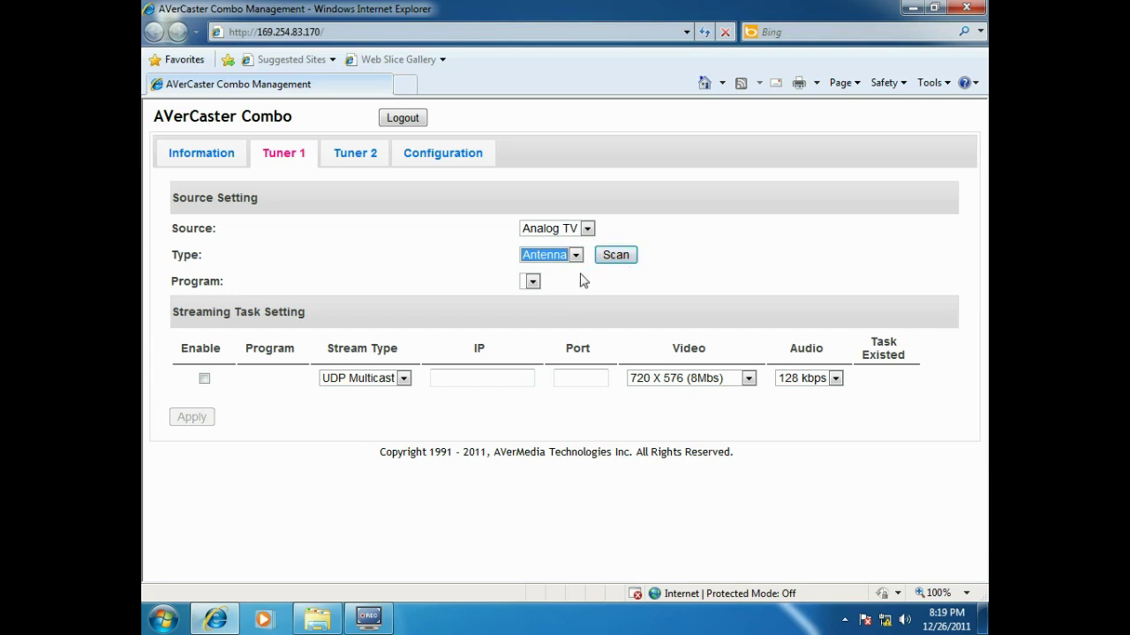
pyautogui.click(403, 378)
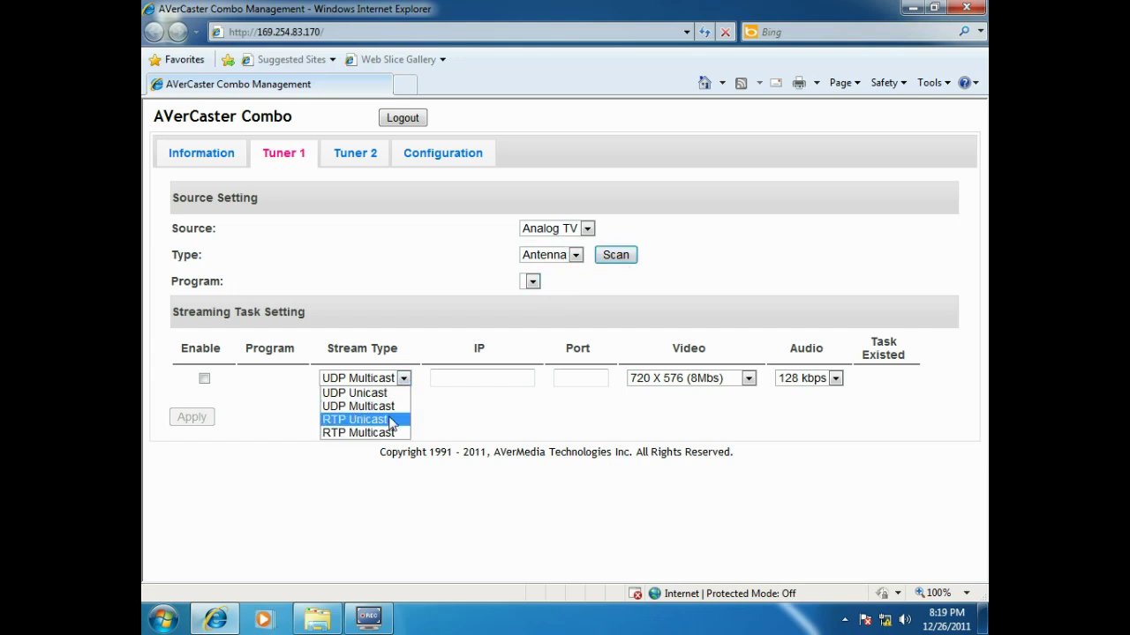
pyautogui.click(389, 406)
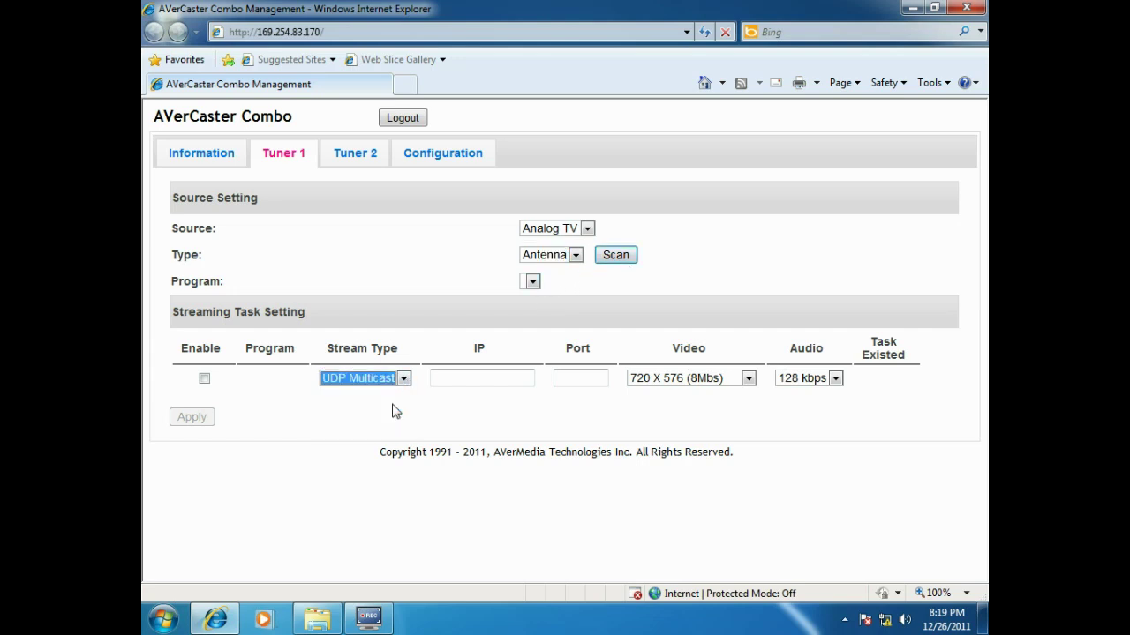
pyautogui.click(586, 229)
# - Switch Tuner 1 to S-Video with PAL, multicasting to 234.0.0.3 port 1234
pyautogui.click(556, 270)
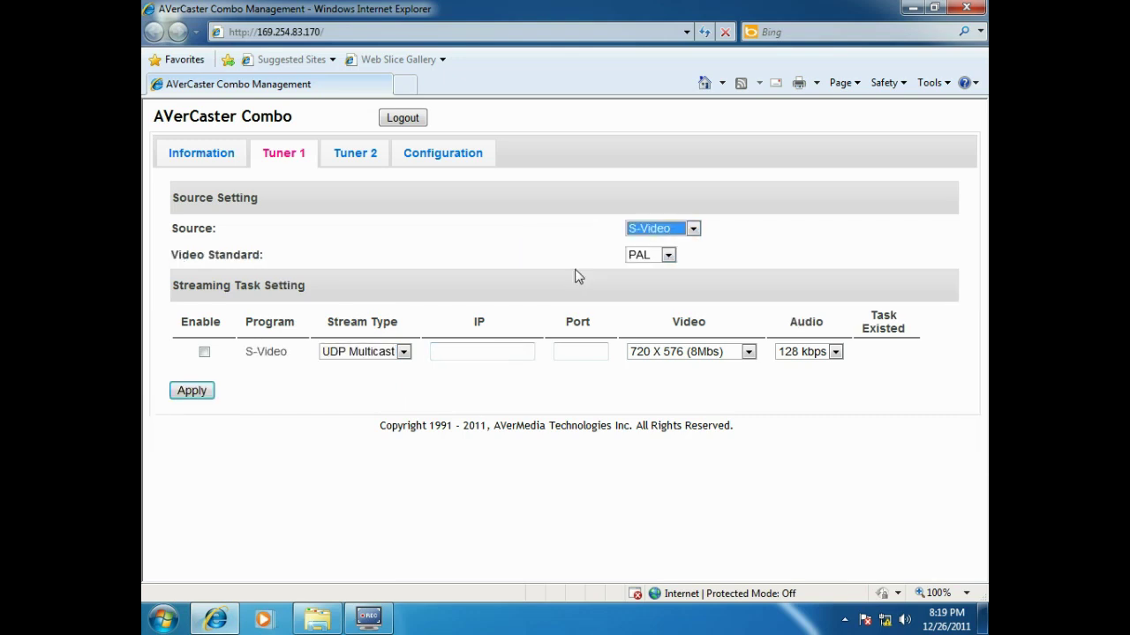
pyautogui.click(668, 255)
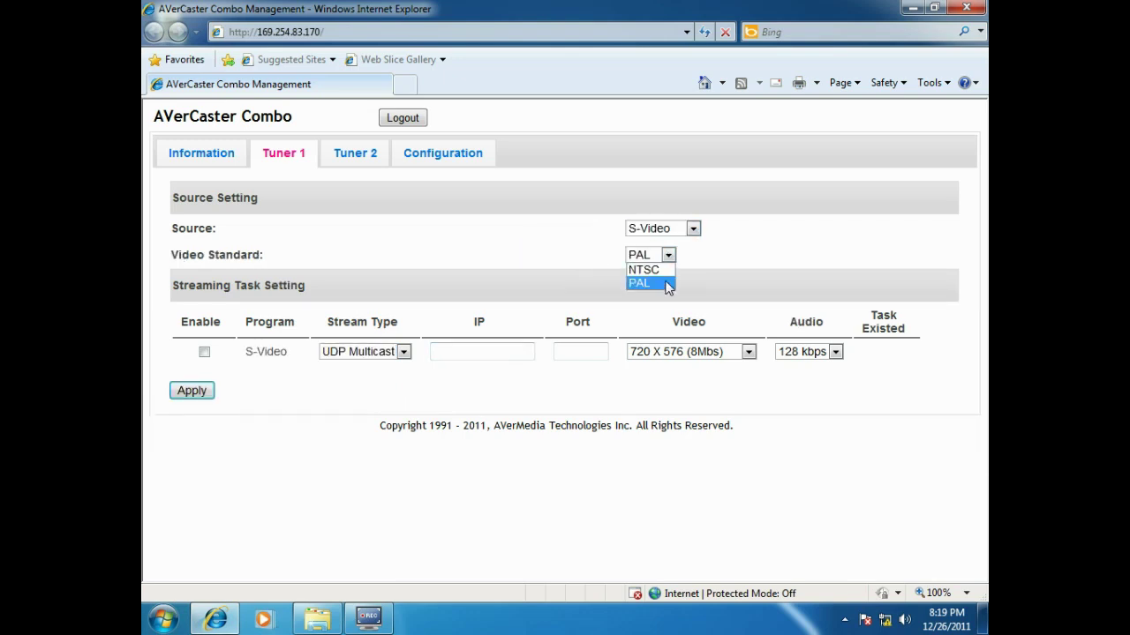
pyautogui.click(667, 284)
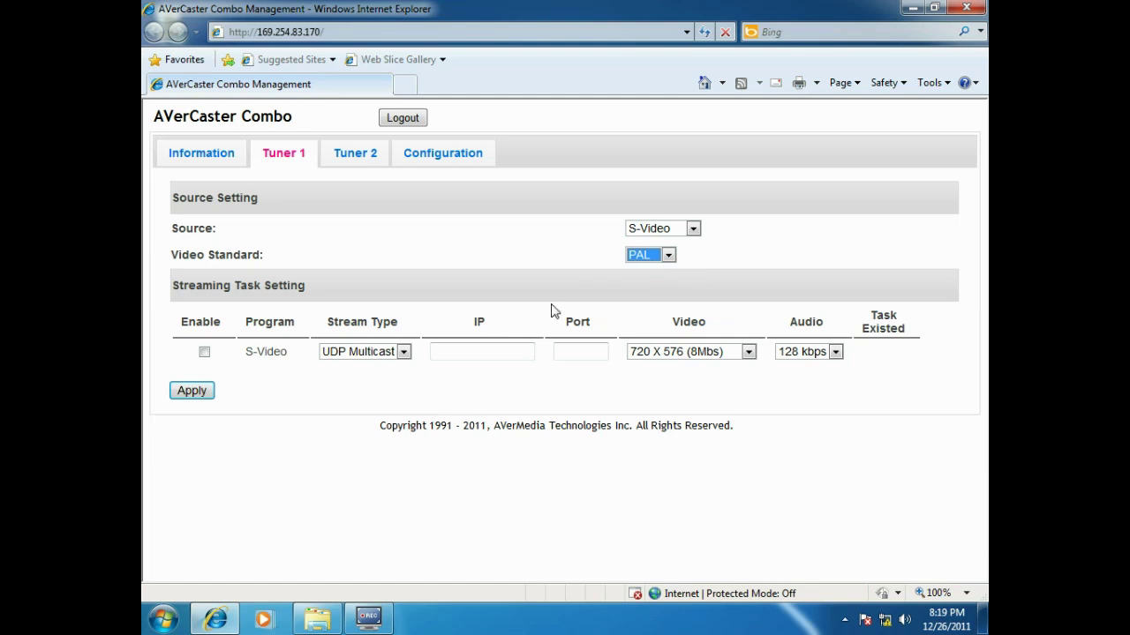
pyautogui.click(403, 352)
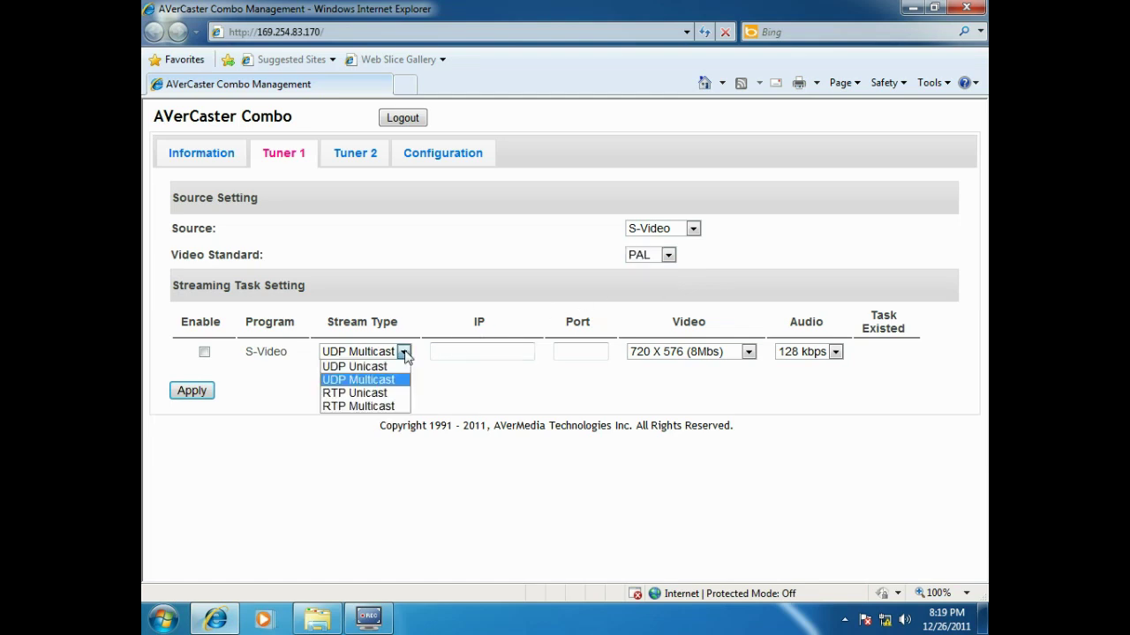
pyautogui.click(454, 350)
pyautogui.write('23')
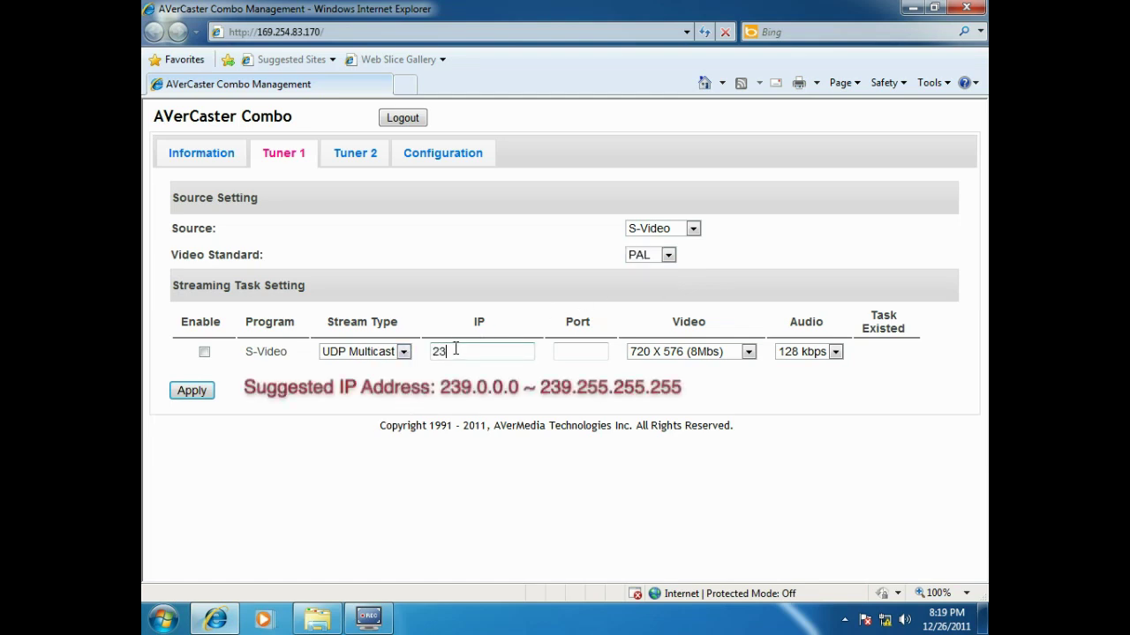
pyautogui.write('4.0.0.3')
pyautogui.press('Tab')
pyautogui.write('1234')
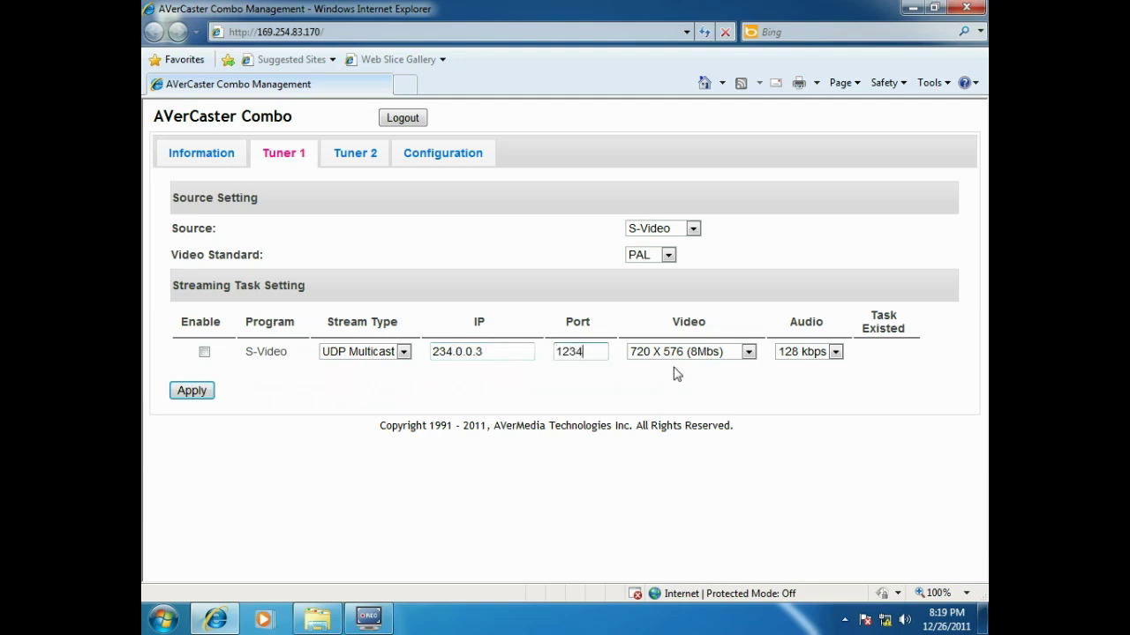
# - Keep 720 X 576 (8Mbs) video, set audio to 256 kbps, then enable and save the task
pyautogui.click(750, 353)
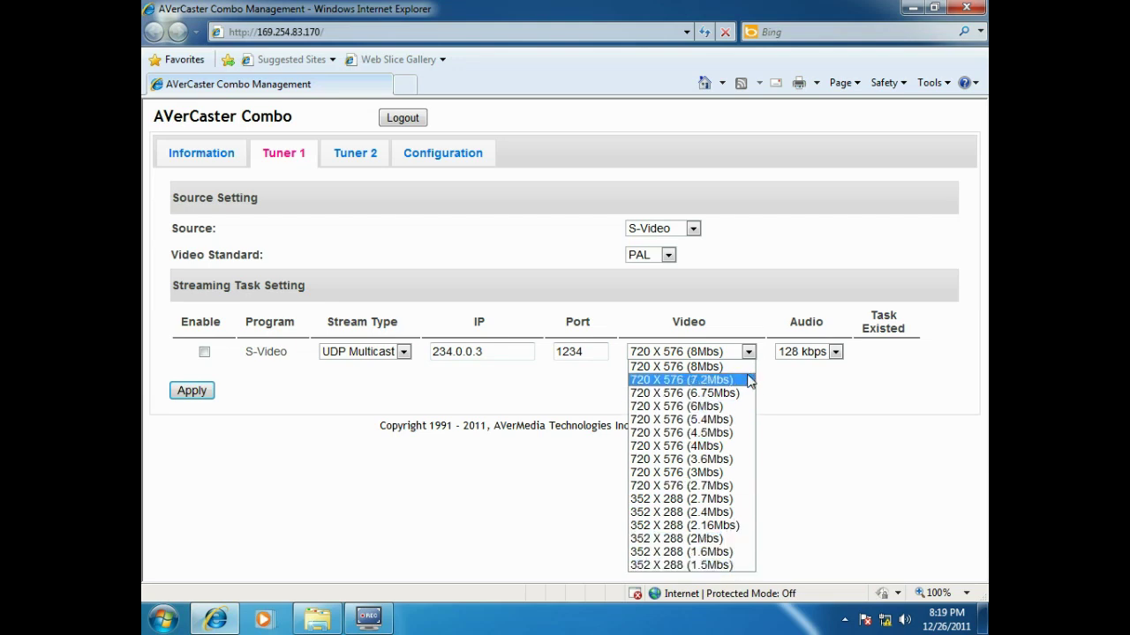
pyautogui.click(747, 367)
pyautogui.click(826, 353)
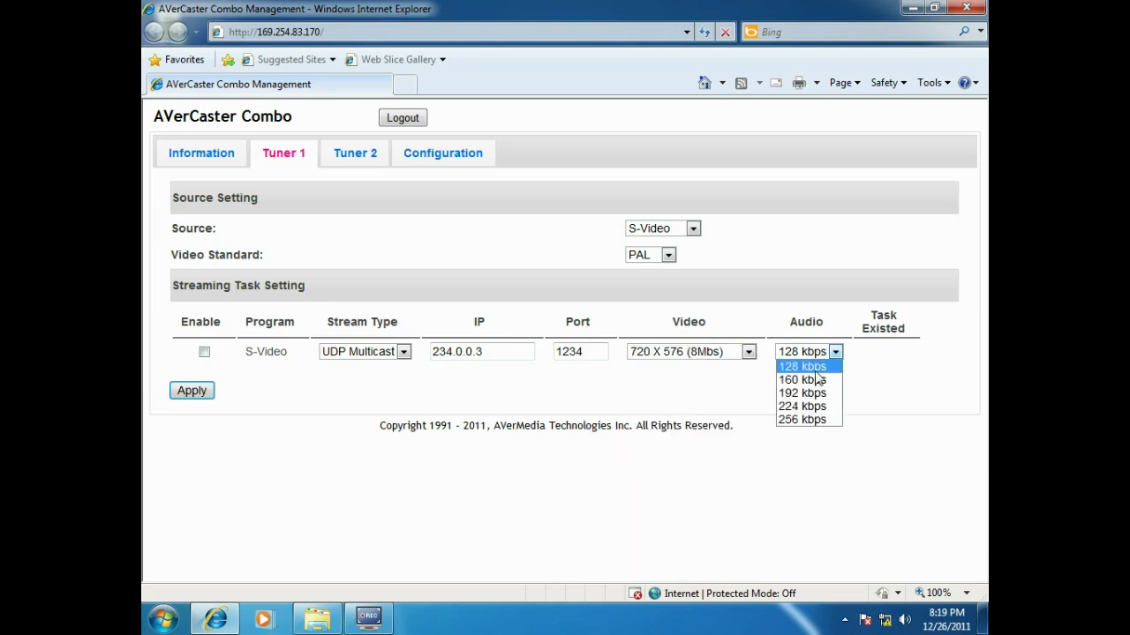
pyautogui.click(817, 420)
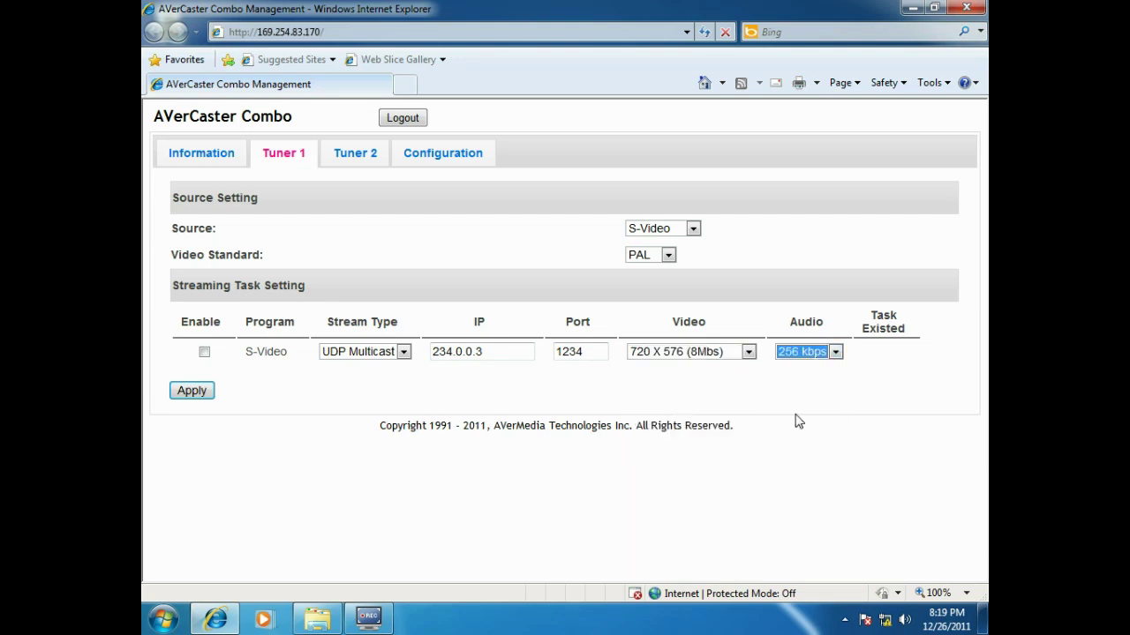
pyautogui.click(204, 352)
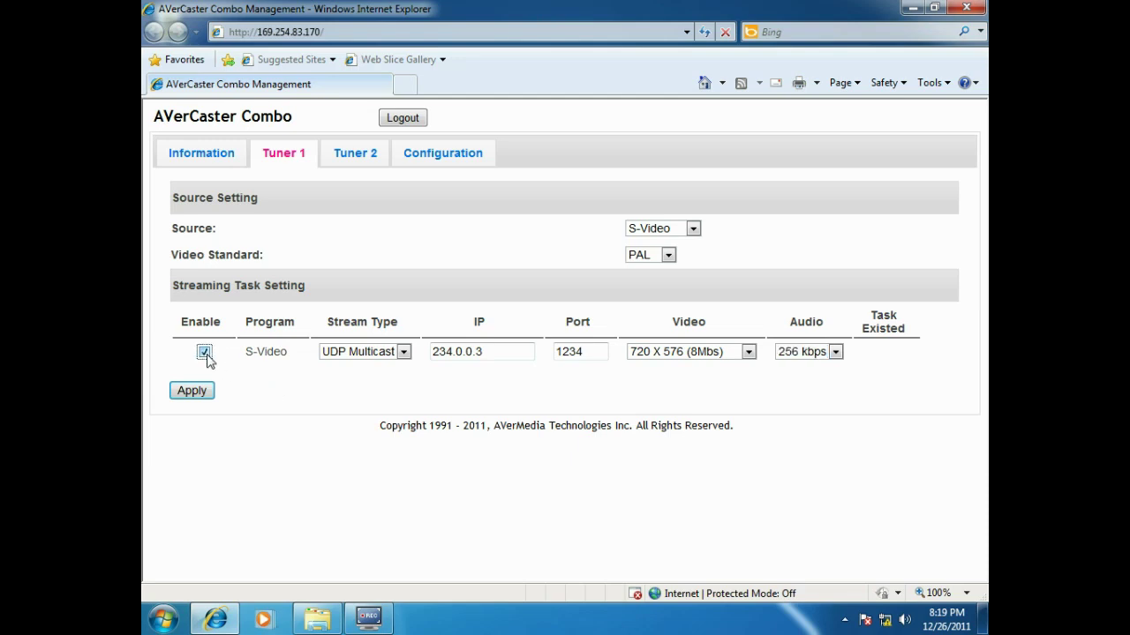
pyautogui.click(205, 394)
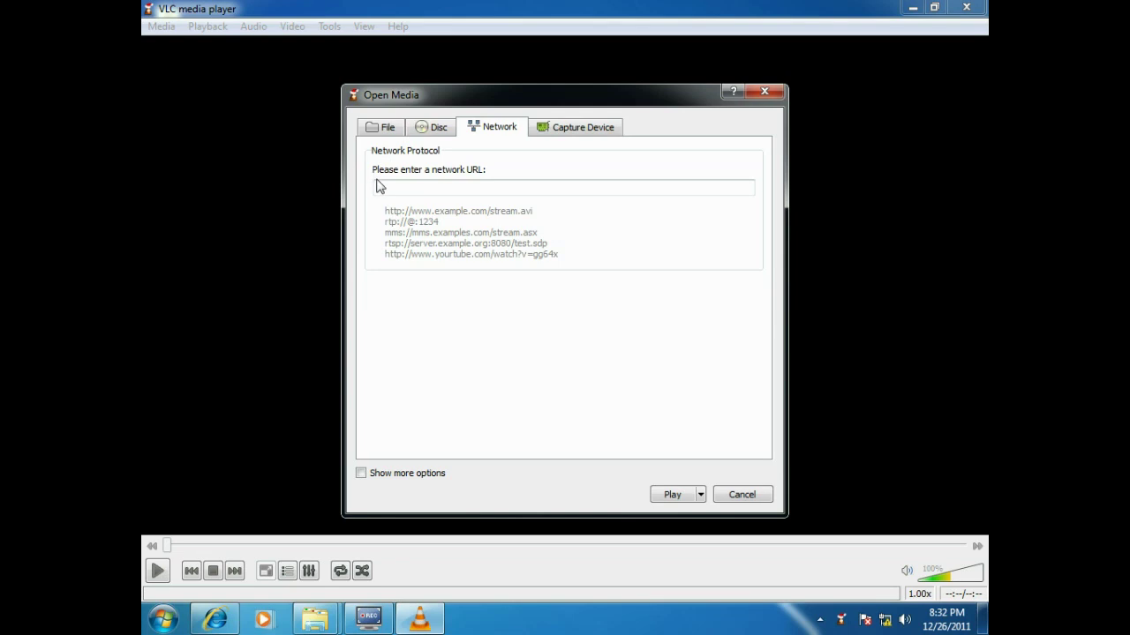
pyautogui.click(374, 187)
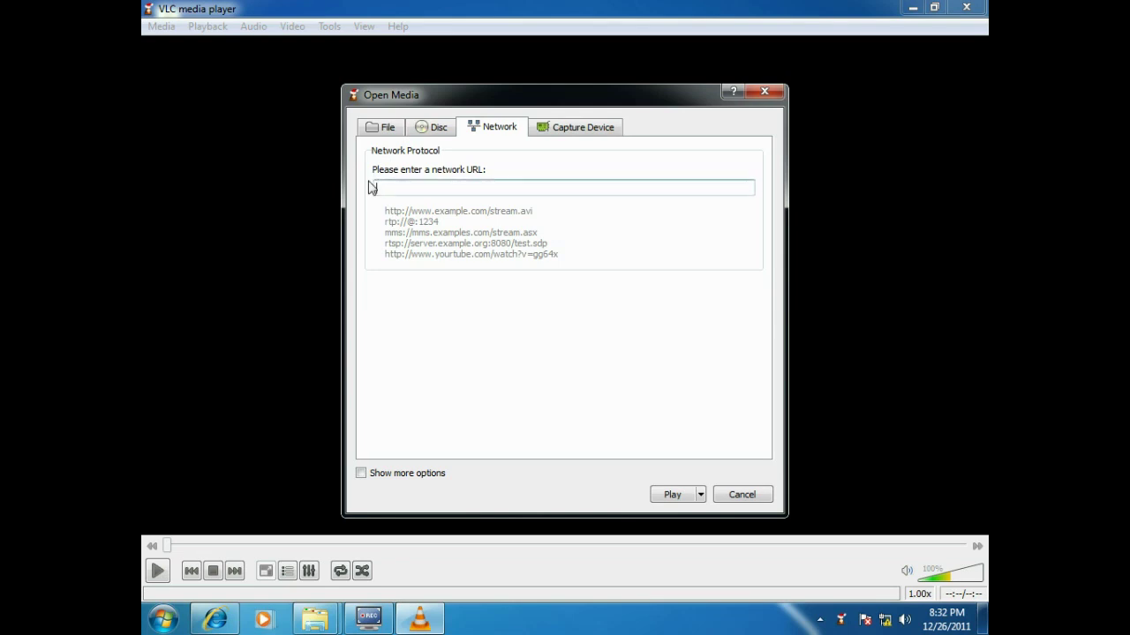
pyautogui.write('udp://')
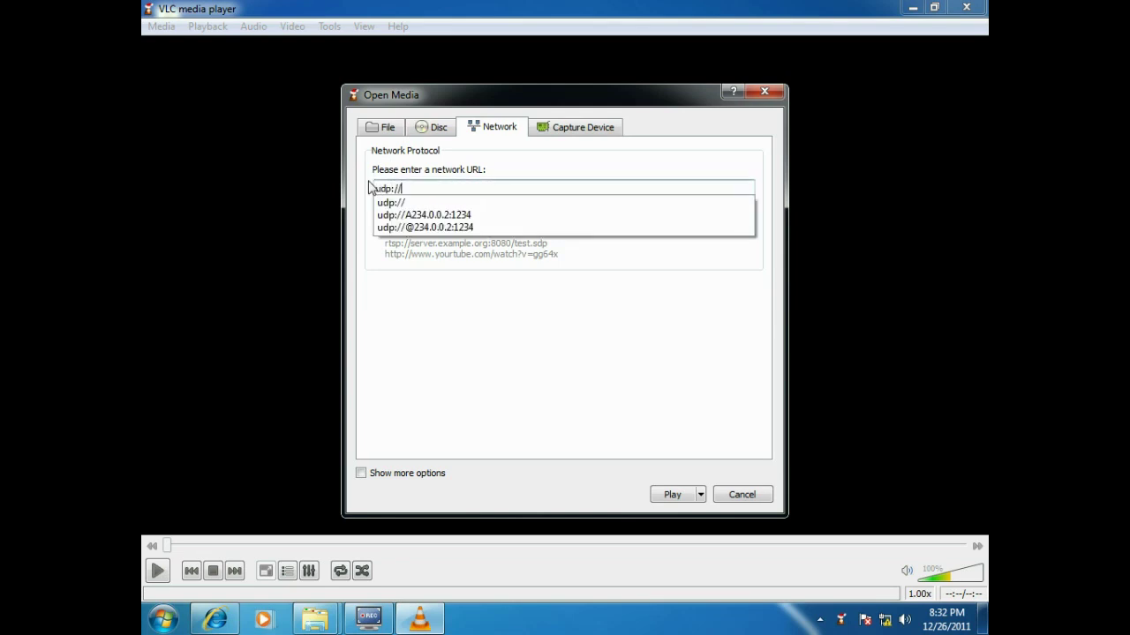
pyautogui.write('@234.0.0.2:1234')
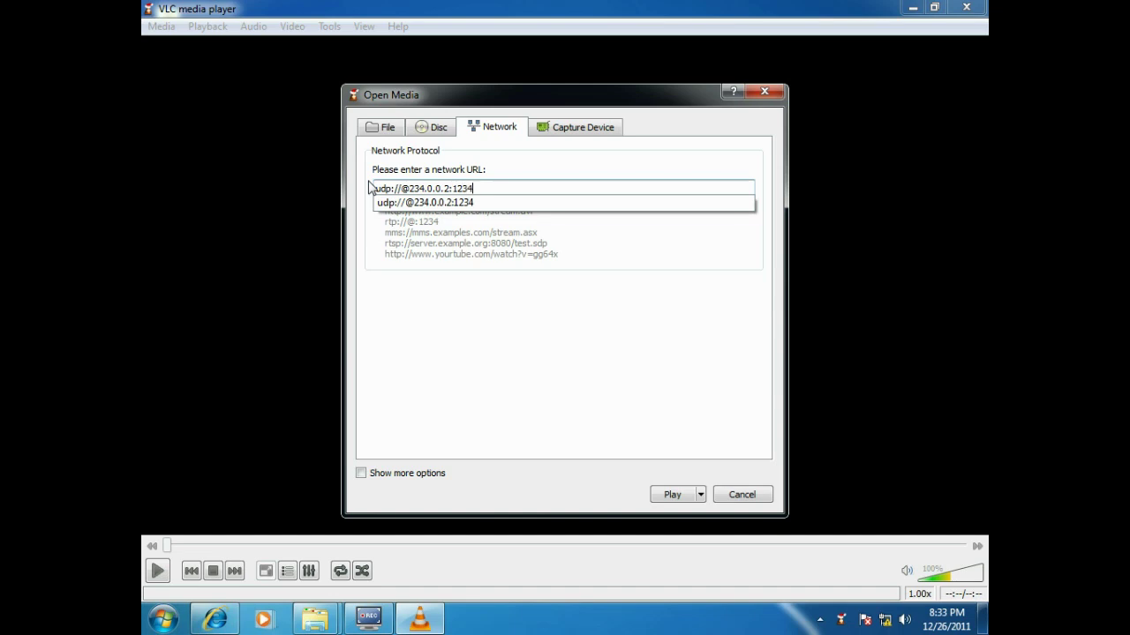